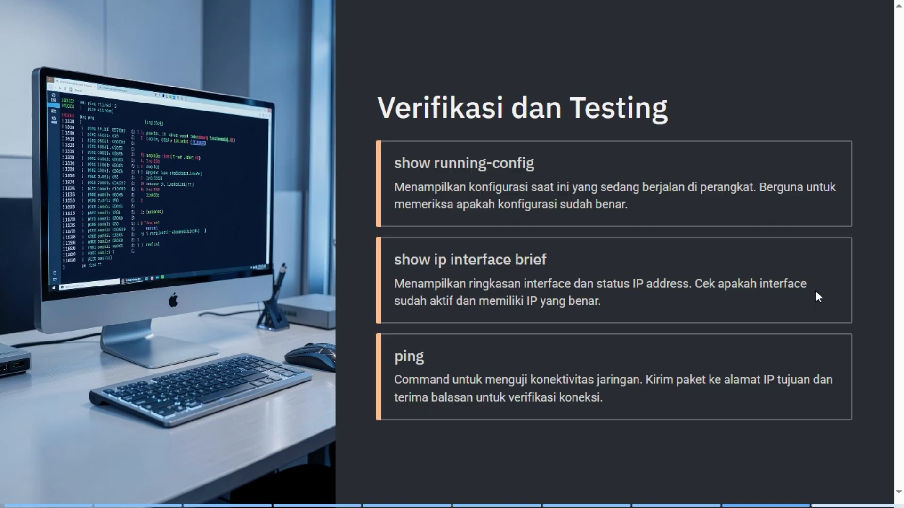
Shift Router11 slightly to the right and open its command-line window.
key("Right")
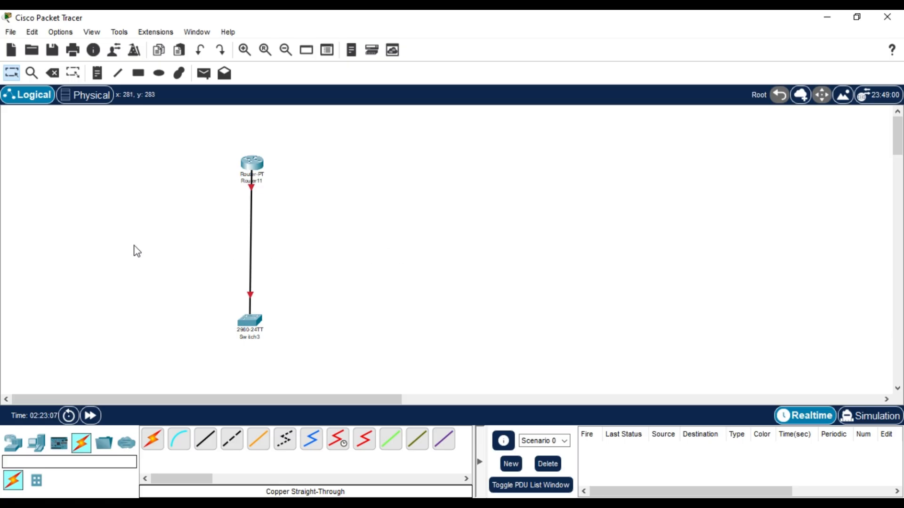
left_click_drag(254, 166, 292, 185)
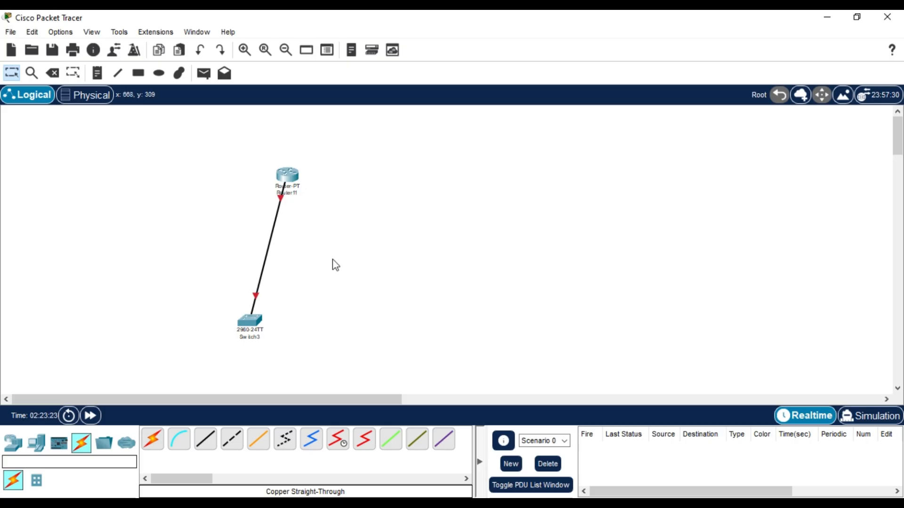
left_click(290, 179)
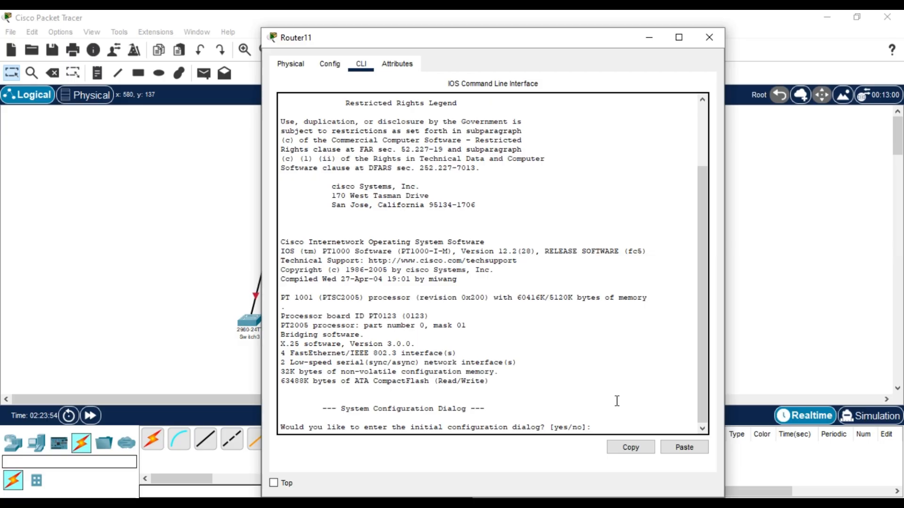
Decline Router11's initial configuration dialog and enter privileged mode with enable.
type("n")
key("Return")
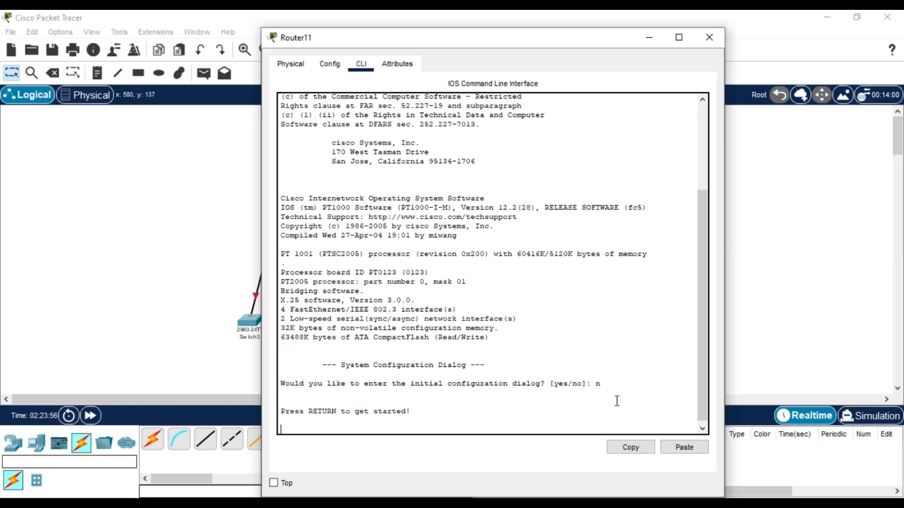
key("Return")
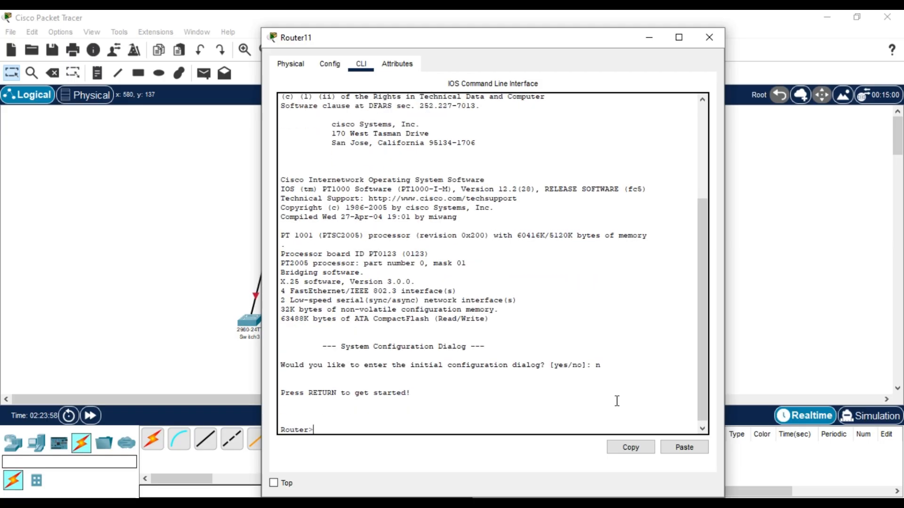
type("ena")
key("Tab")
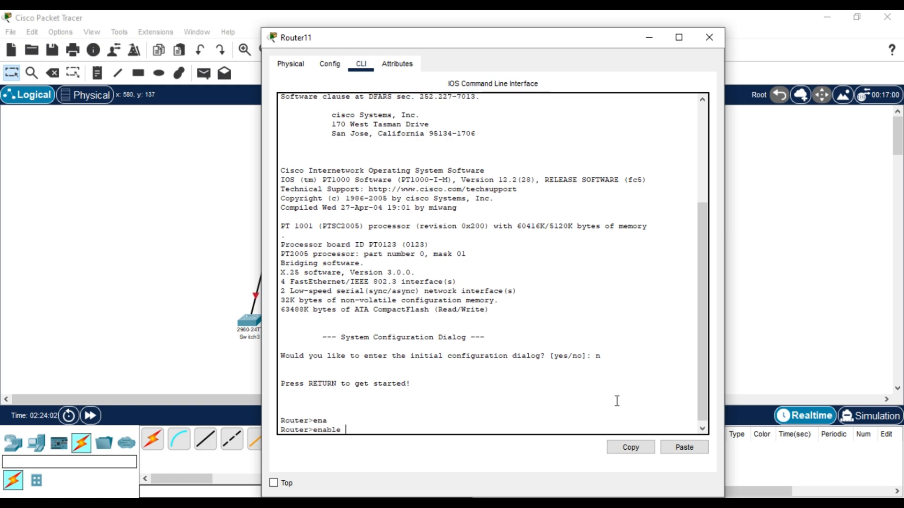
key("Return")
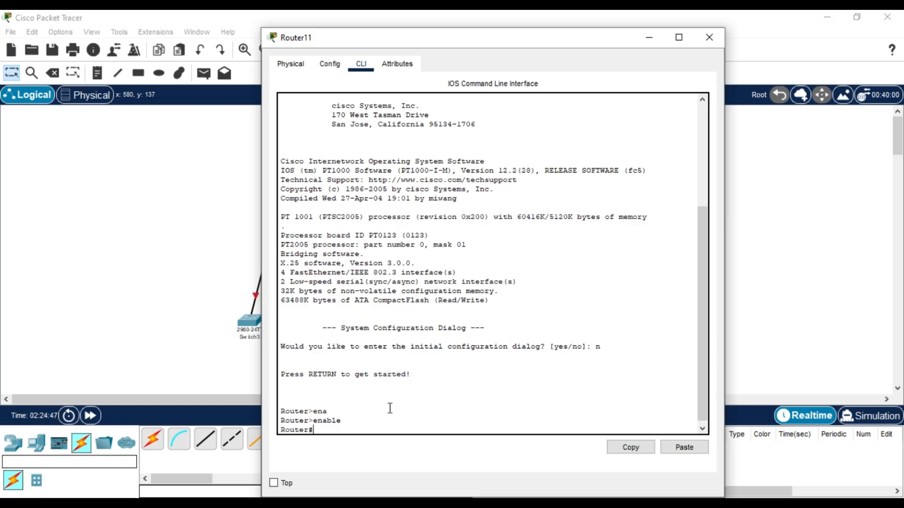
Enter global configuration mode with conf t and set the hostname to lintang.
type("conf t")
key("Tab")
key("Return")
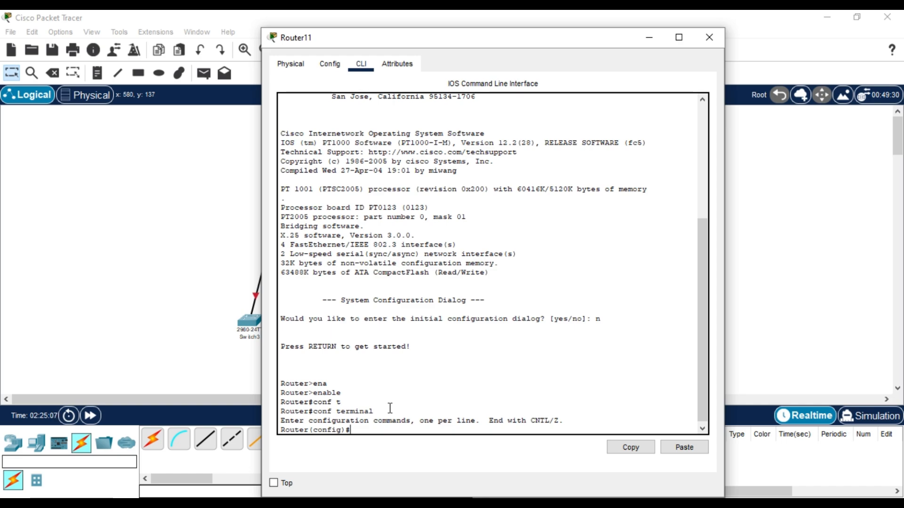
type("hos")
key("Tab")
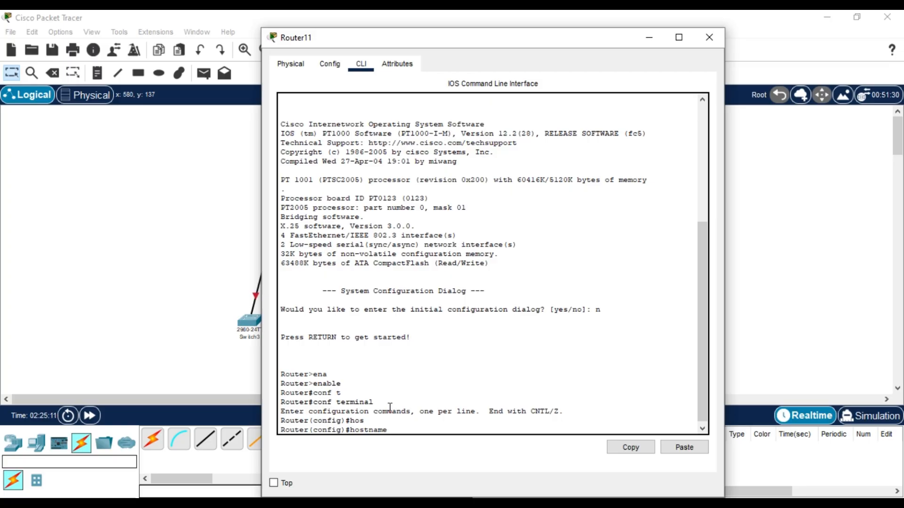
type("lintang")
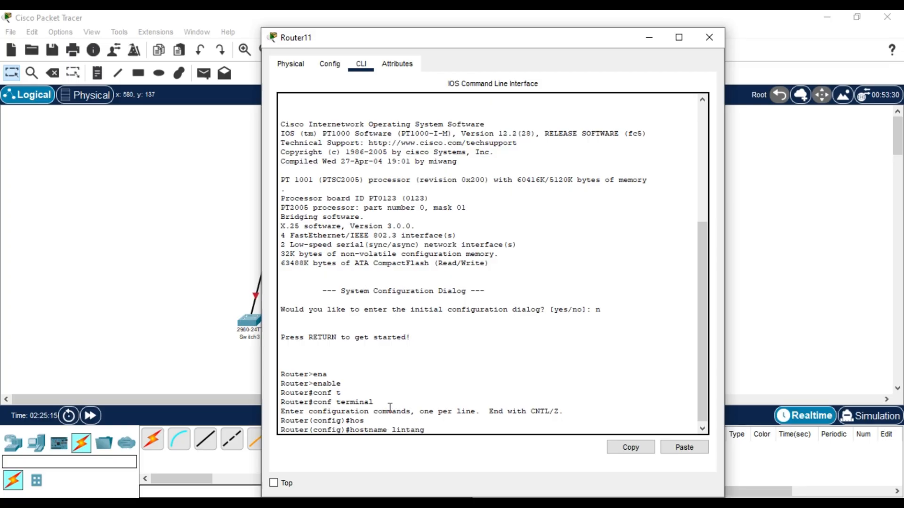
key("Return")
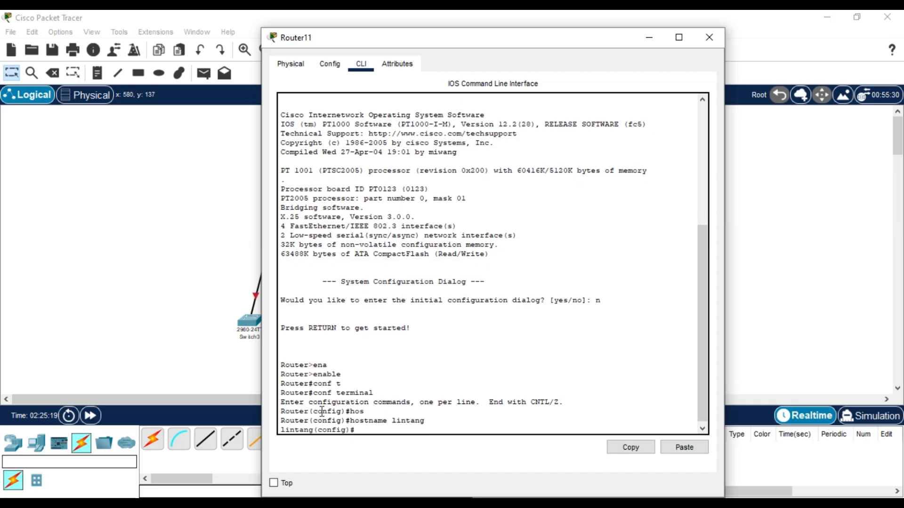
left_click_drag(305, 420, 379, 422)
Set an enable password on the router lintang.
left_click(379, 427)
left_click(382, 428)
type("ena")
key("Tab")
type("pass")
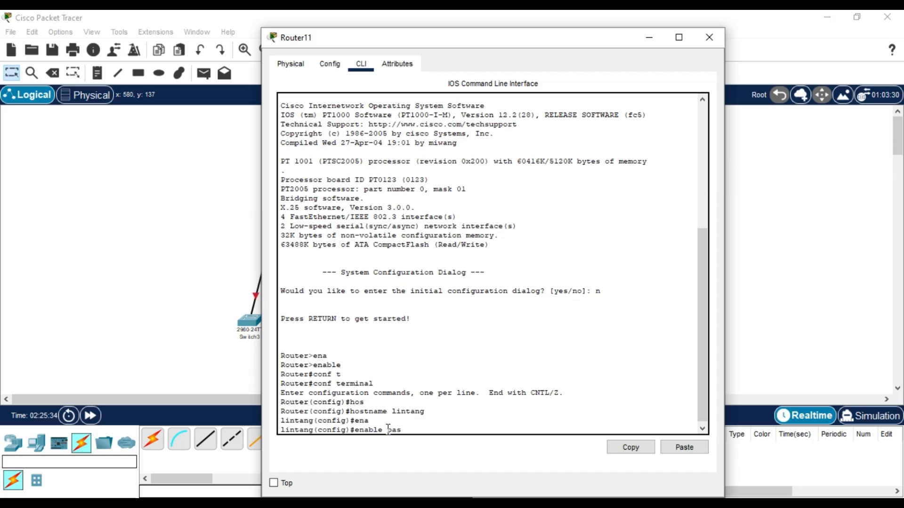
key("Tab")
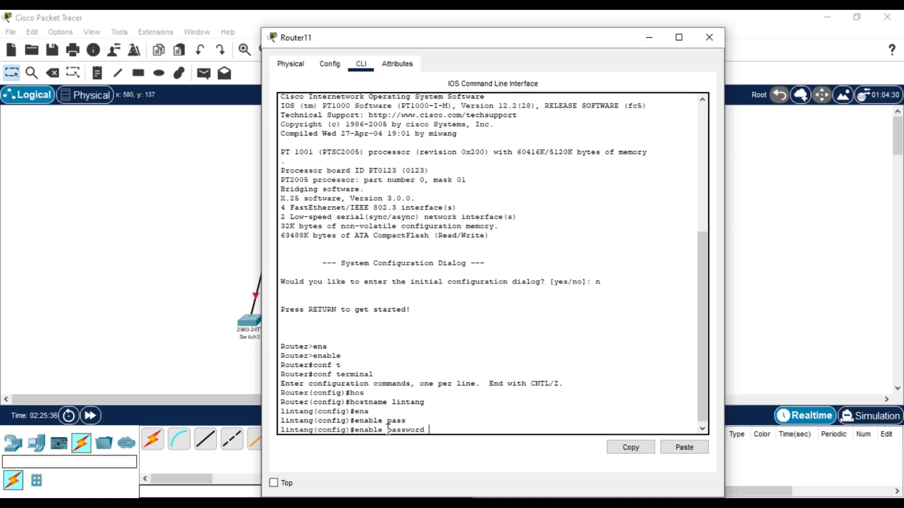
type("admin123")
key("Return")
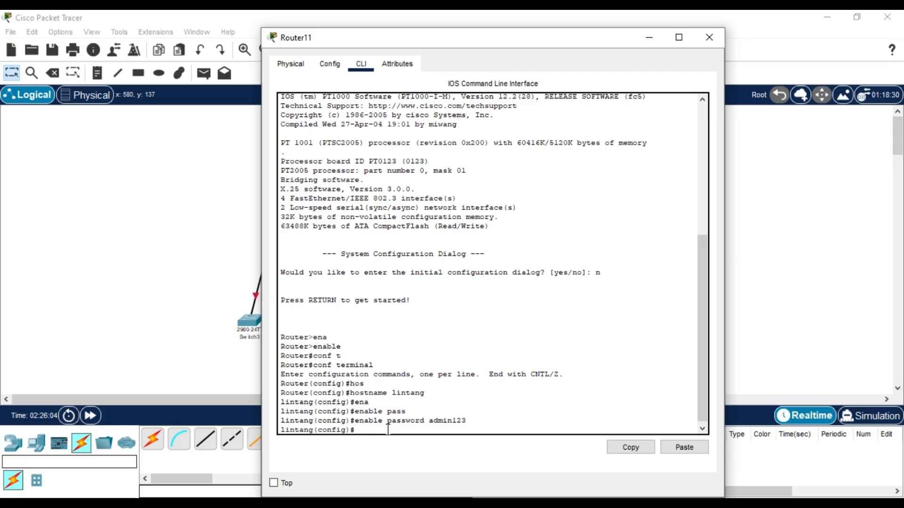
Enter interface configuration mode for fa0/0.
type("int")
key("Tab")
type("fa")
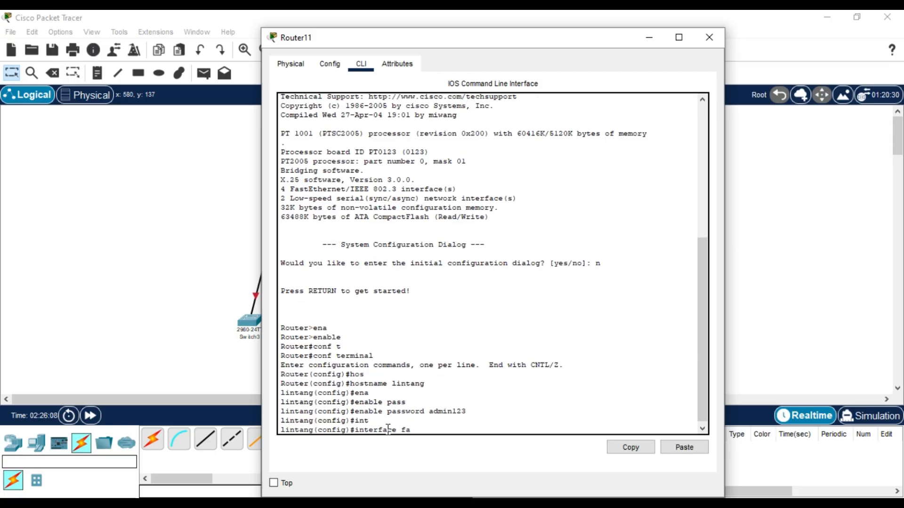
type("0/0")
key("Return")
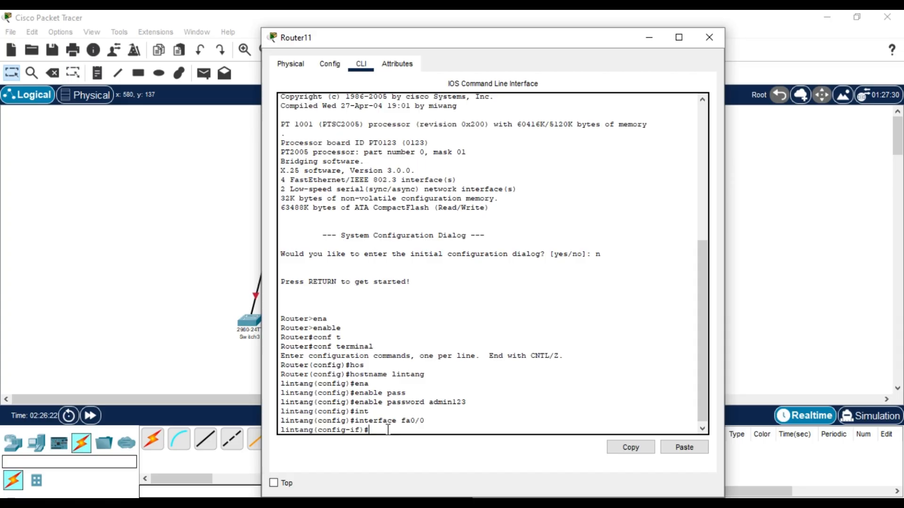
Bring interface fa0/0 up with no shut and check the cable link.
type("no shut")
key("Return")
left_click_drag(329, 42, 448, 56)
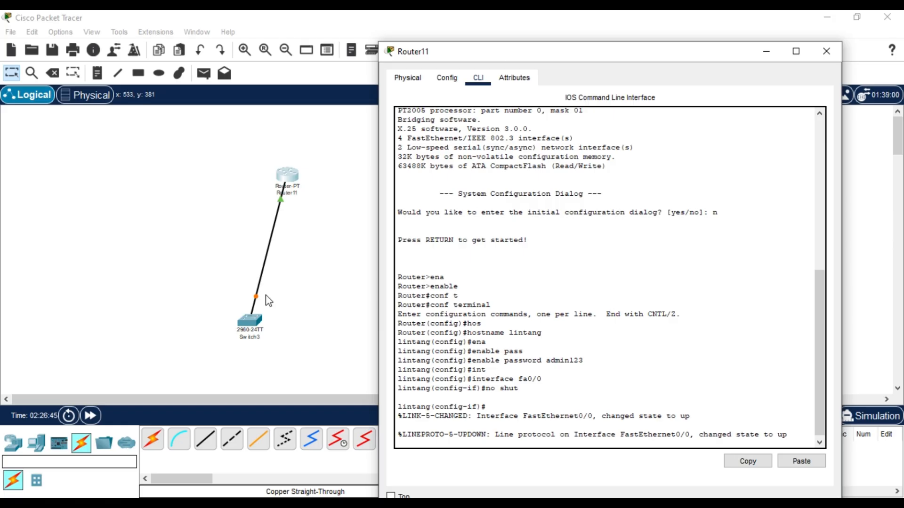
left_click_drag(496, 49, 368, 33)
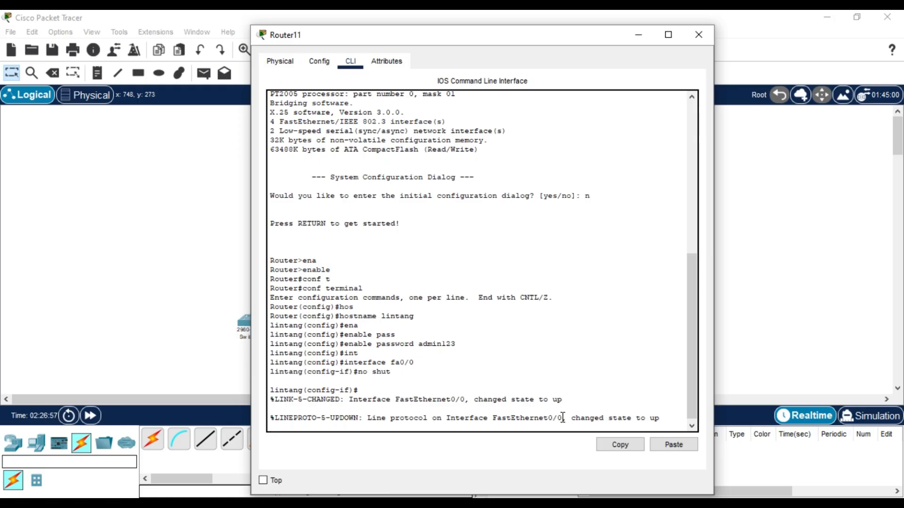
key("Return")
Assign IP address 192.168.1.1 255.255.255.0 to fa0/0.
type("ip")
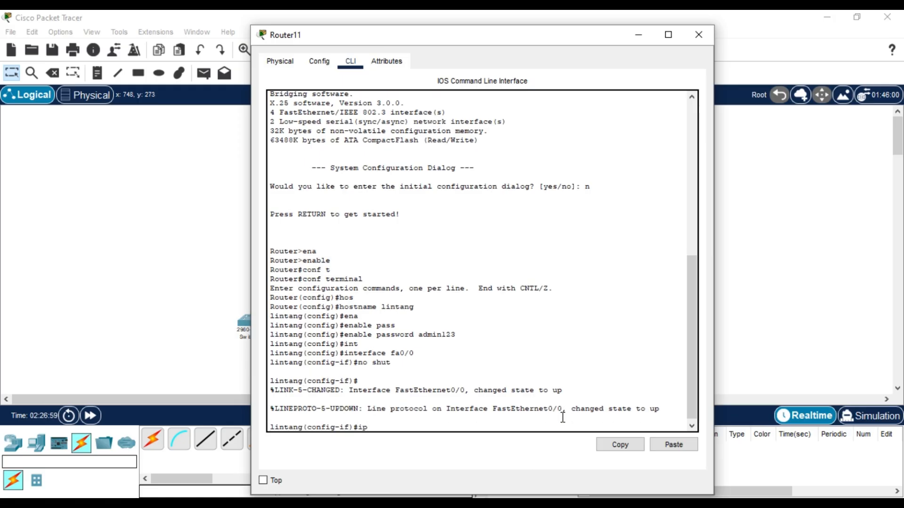
type(" add")
key("Tab")
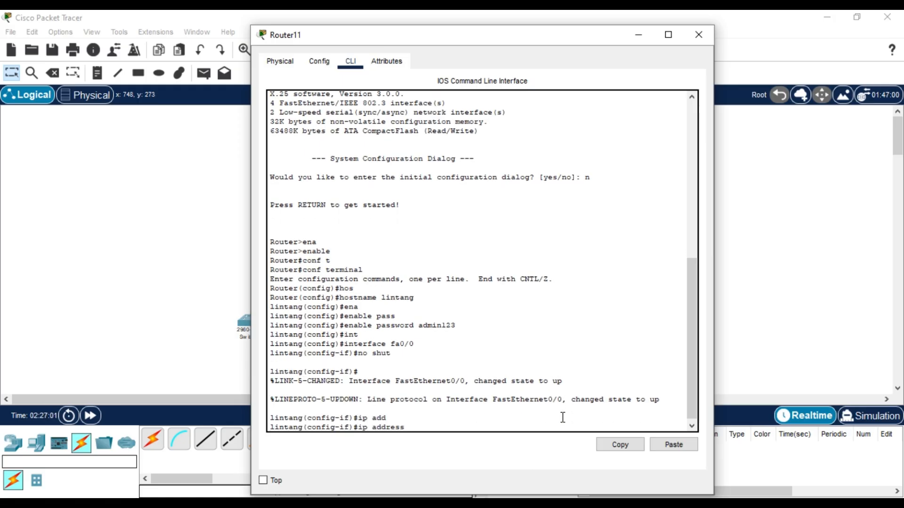
type("192.")
type("68")
key("Left")
key("Left")
type("1")
key("Right")
key("Right")
type(".1.1 255.255.26")
key("BackSpace")
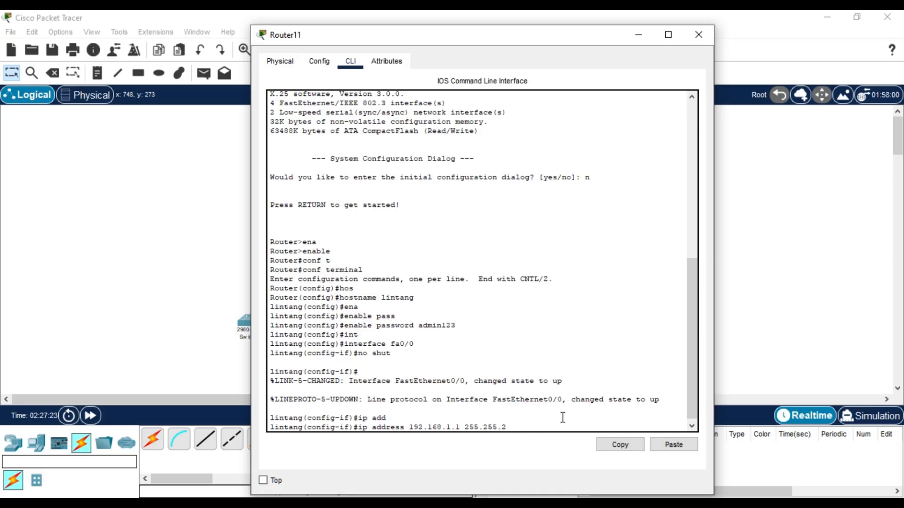
type("55.0")
key("Return")
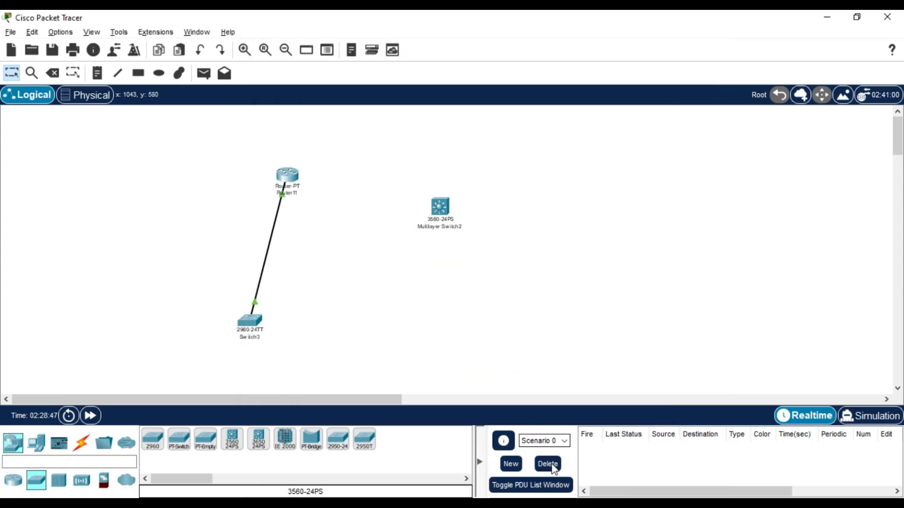
Open Multilayer Switch2's command-line console and decline the initial configuration dialog.
left_click(557, 484)
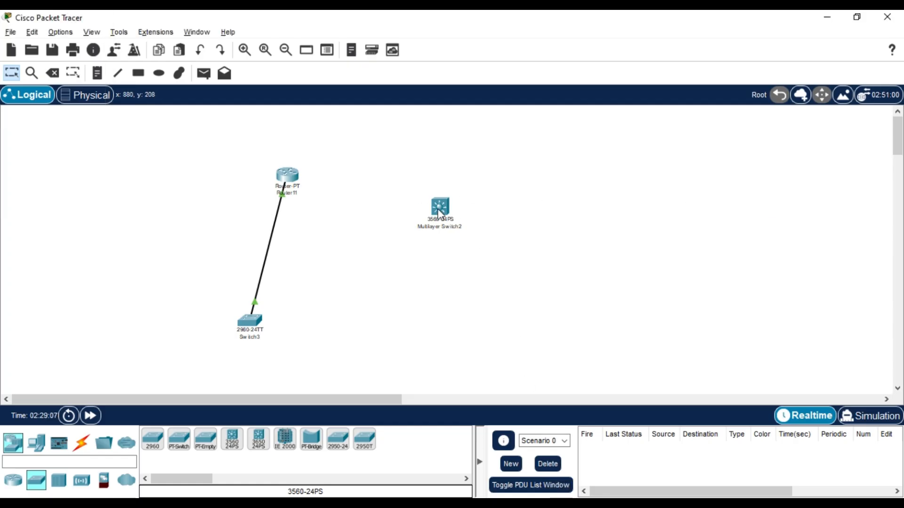
left_click(438, 208)
left_click(436, 214)
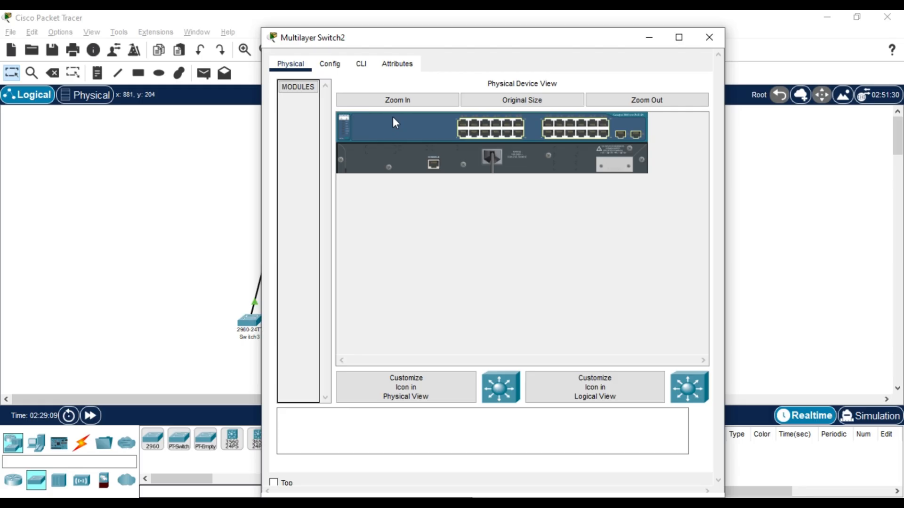
left_click(361, 64)
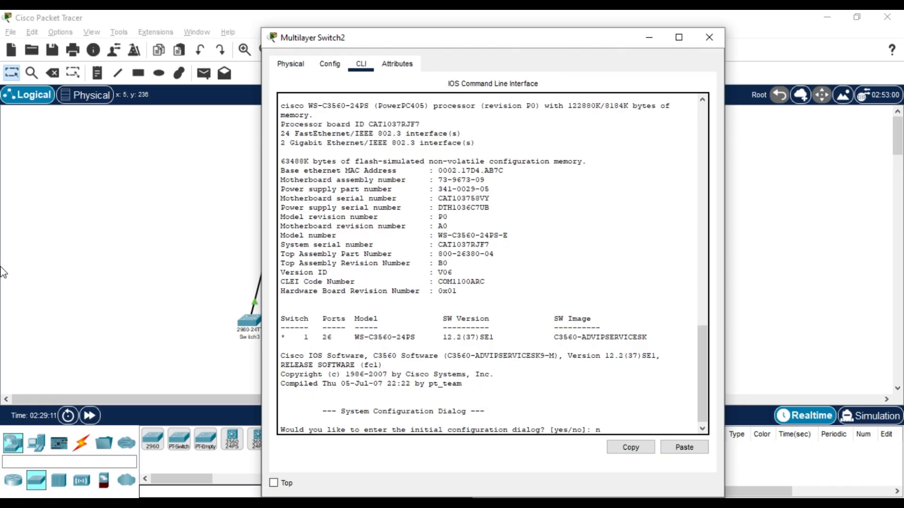
type("n")
key("Return")
key("Return")
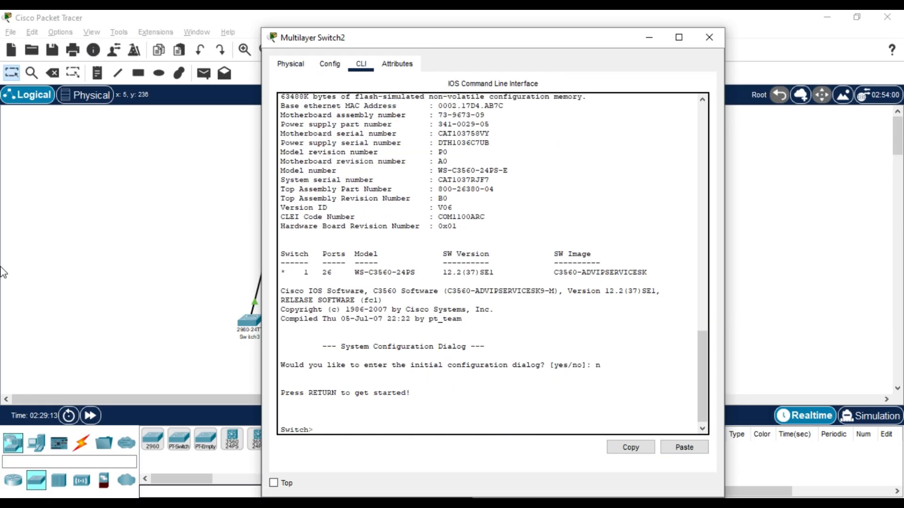
Enter privileged and global configuration mode, then select interface fa0/1.
type("ea")
type("na")
key("Tab")
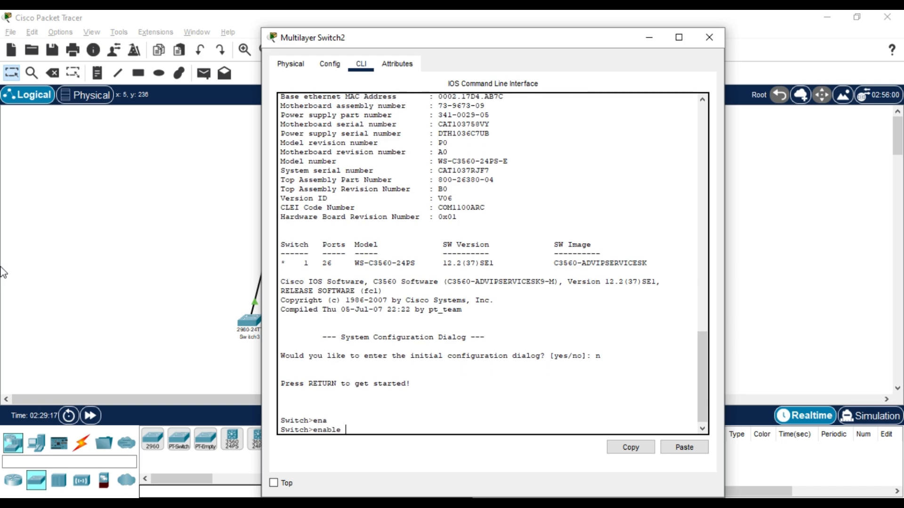
key("Return")
type("co")
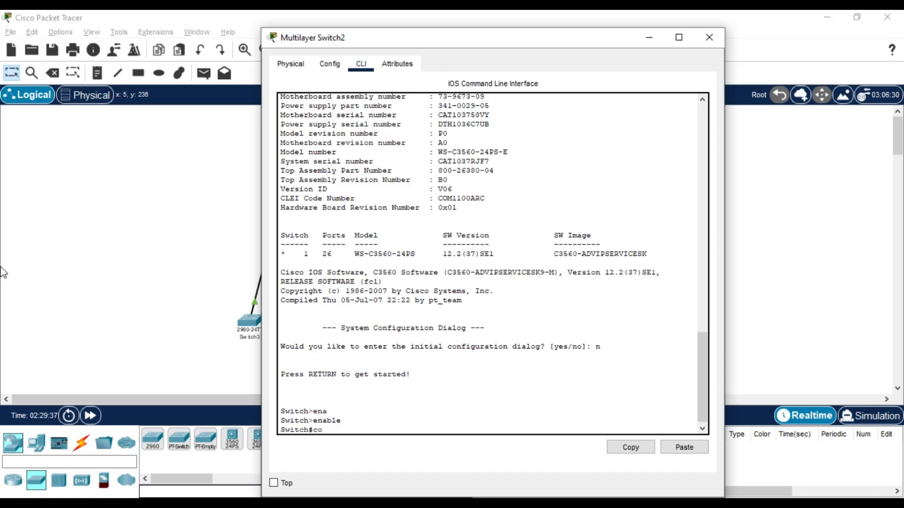
type("nf t")
key("Tab")
key("Return")
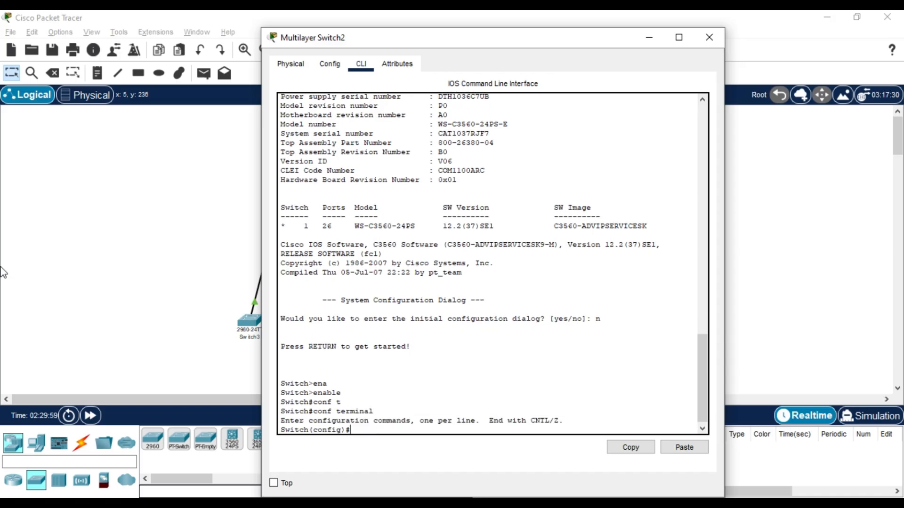
type("int")
key("Tab")
type("f")
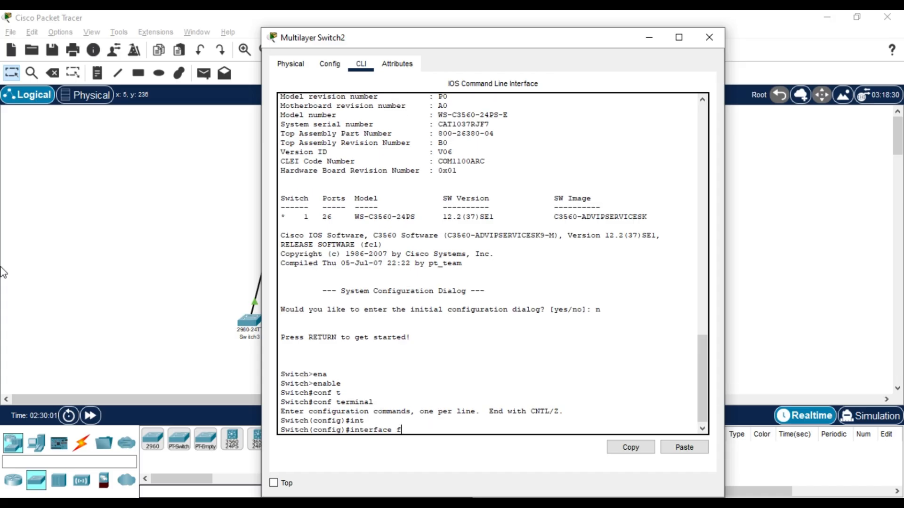
type("a0/1")
key("Return")
Give interface VLAN 10 the address 10.10.10.10 255.255.255.252 and exit back.
type("int")
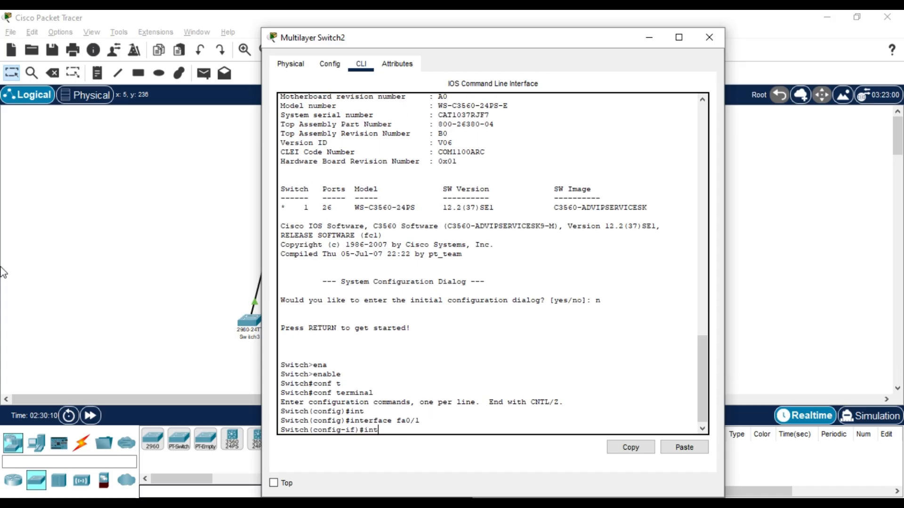
key("Tab")
type("erfa")
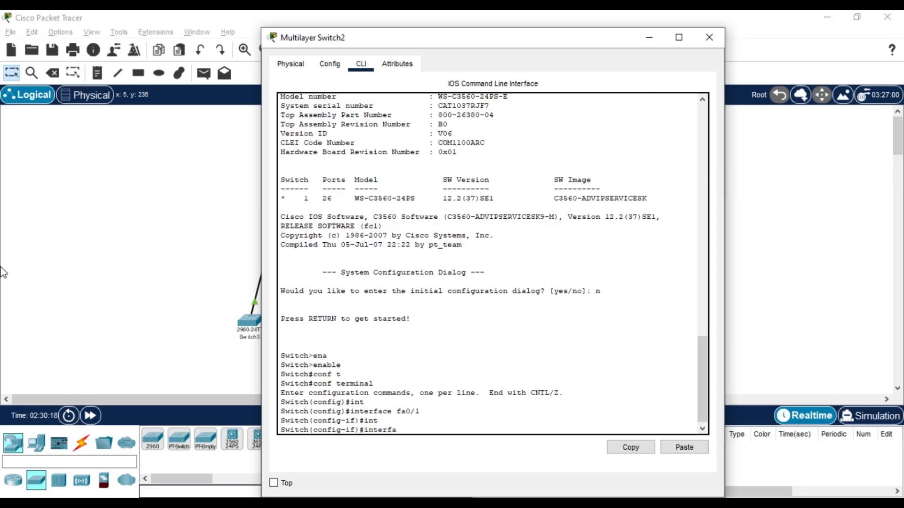
type("crevlan 10")
key("Return")
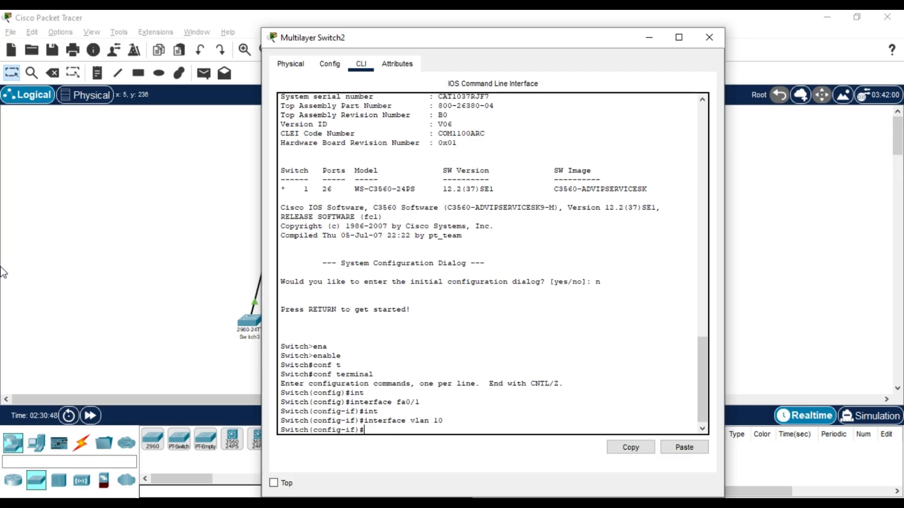
type("ipp")
type("dd")
key("Tab")
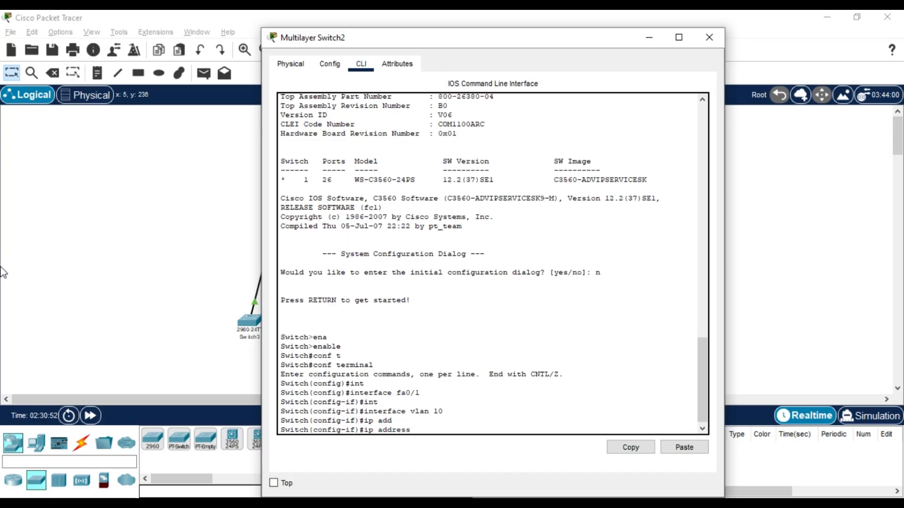
type("10.10.10.10 255.255")
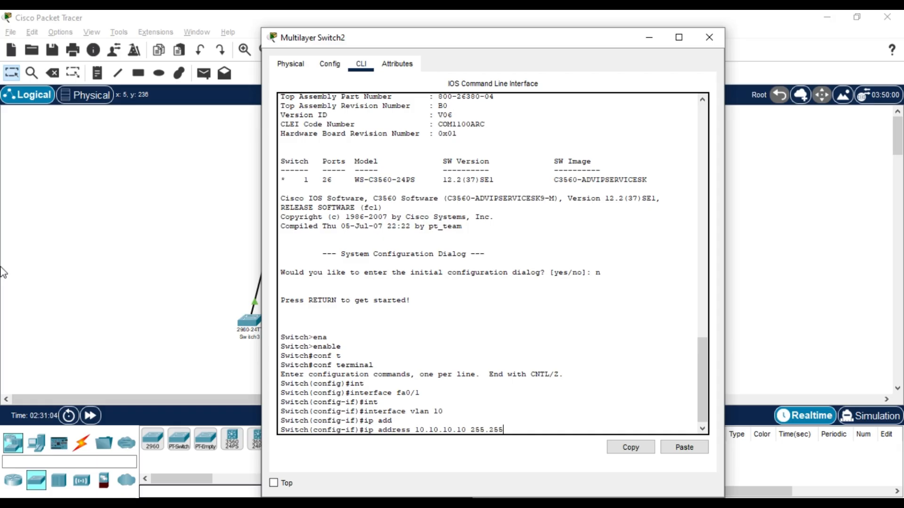
type(".255.25")
key("Return")
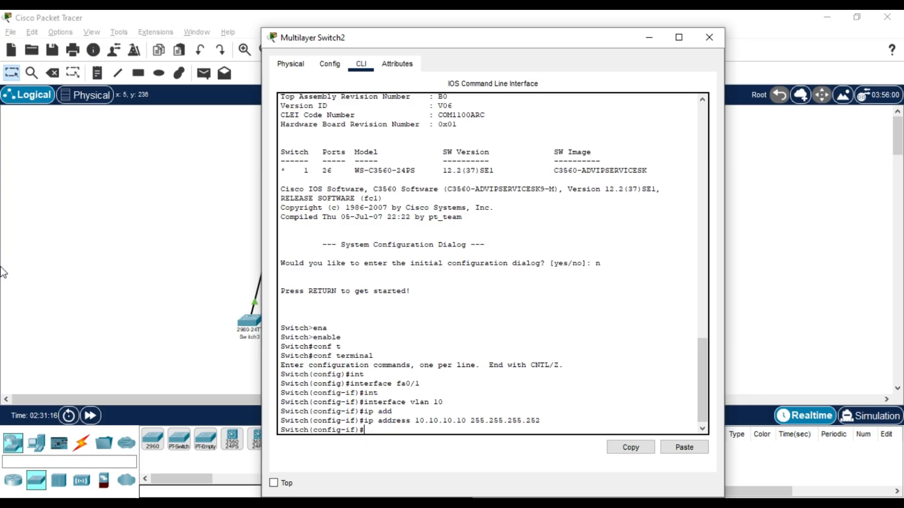
type("exit")
key("Return")
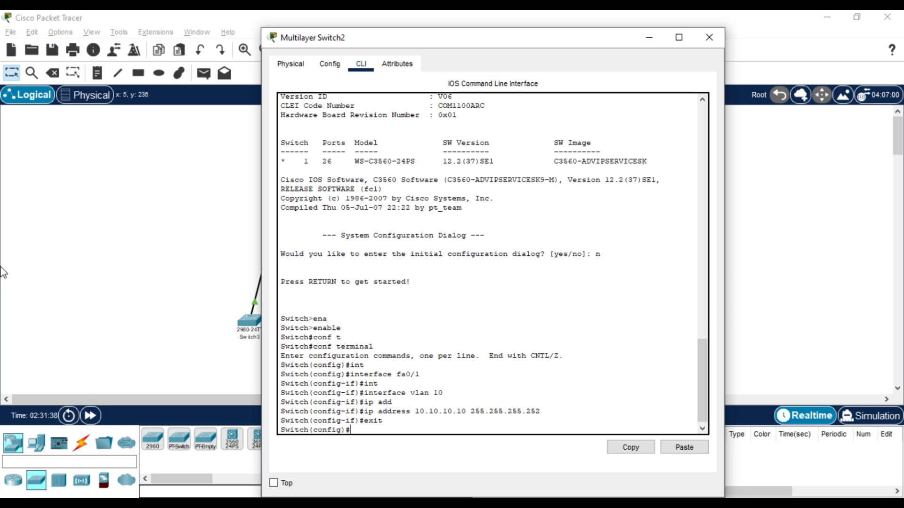
Select interface fa0/1 and create VLAN 10 on the switch.
type("int")
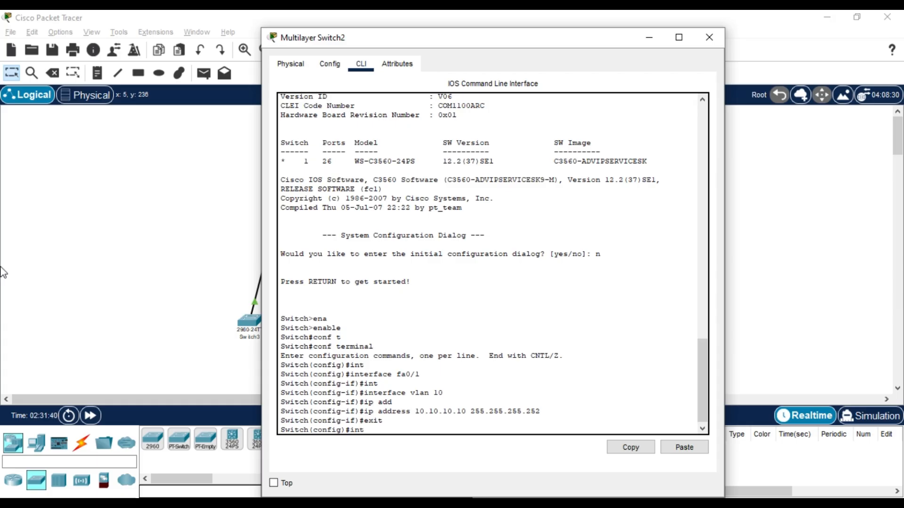
key("Tab")
type("fa")
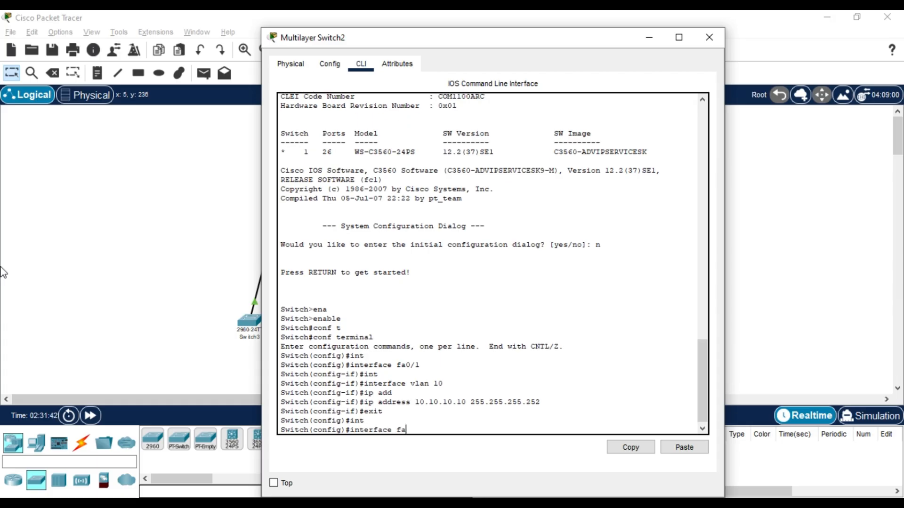
type("0/1")
key("Return")
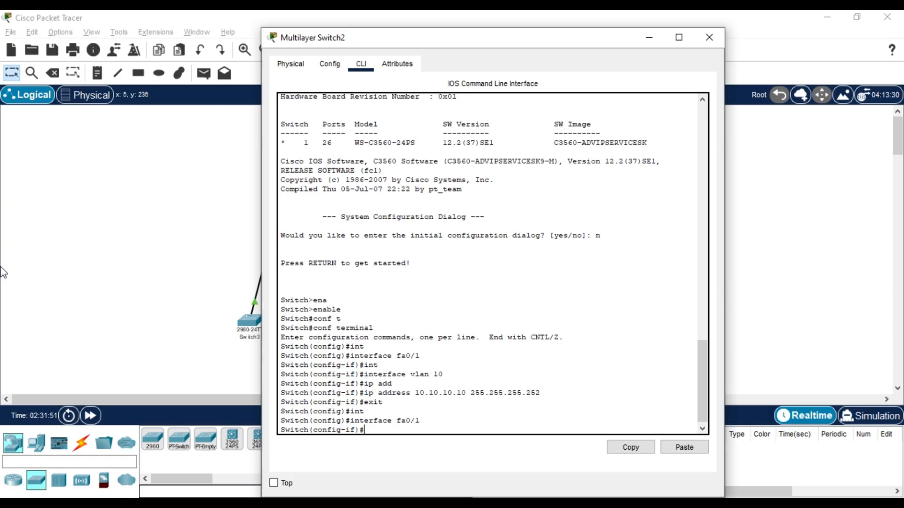
type("vlan 10")
key("Return")
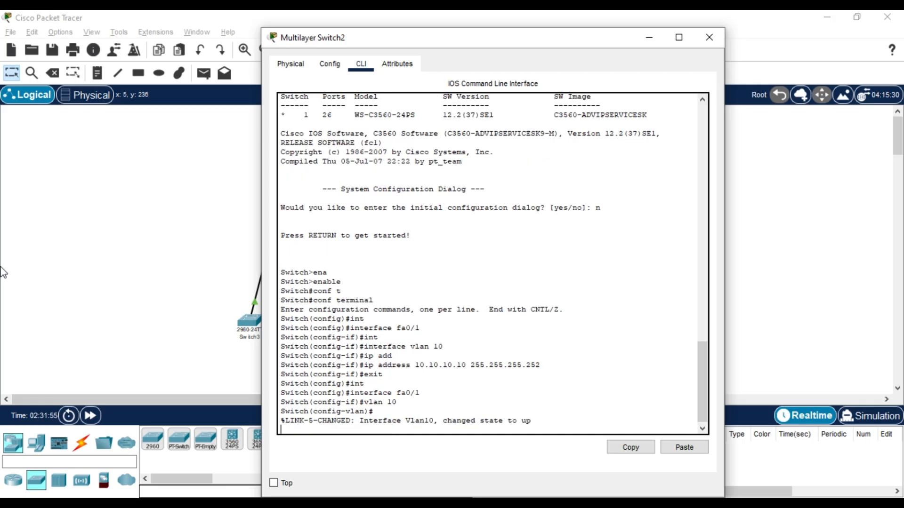
key("Return")
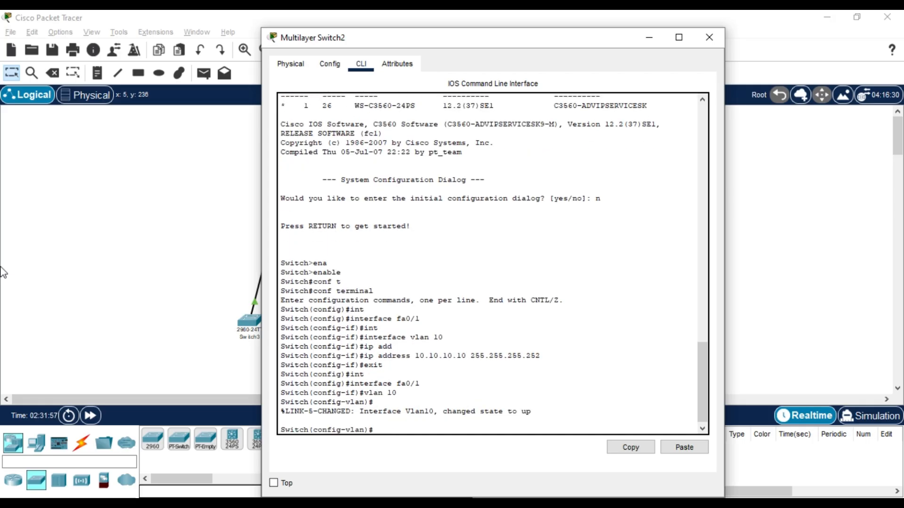
Rename the switch to Lintang and close its window.
type("hos")
key("Tab")
type("t")
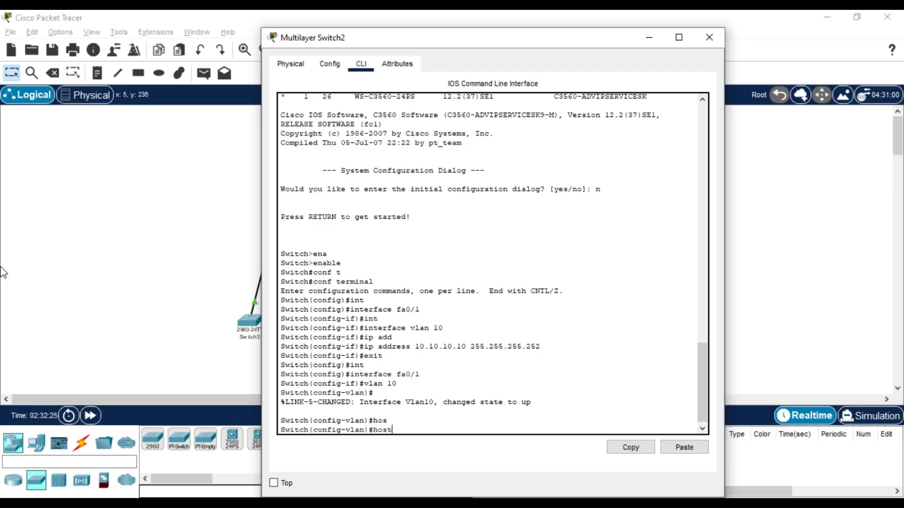
type("name")
type("Lintan")
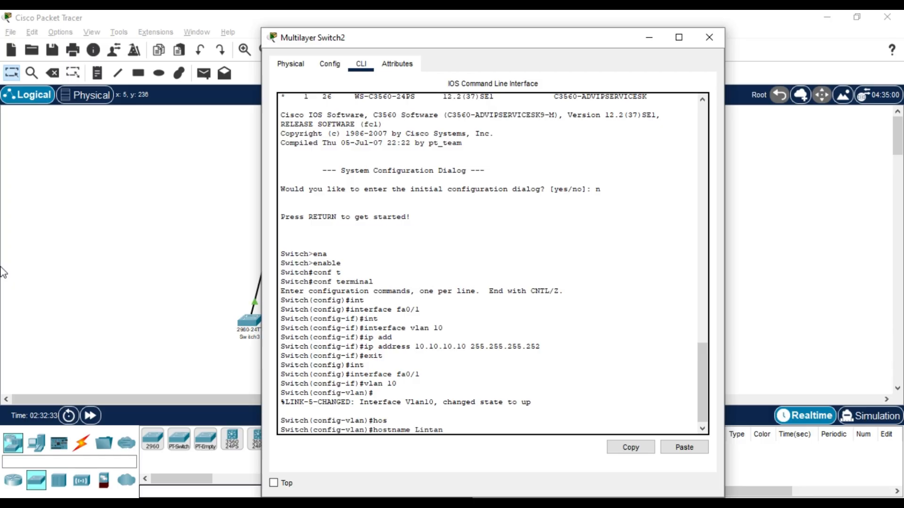
type("g")
key("Return")
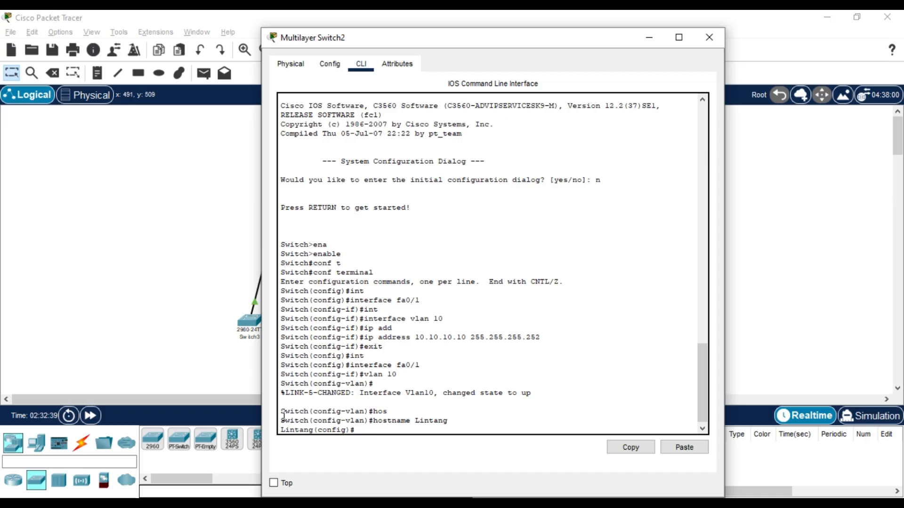
mouse_move(303, 430)
left_mouse_down()
mouse_move(277, 429)
mouse_move(323, 428)
mouse_move(296, 430)
left_mouse_up()
left_click(342, 419)
Reopen Router11's console, enter privileged mode with the password, and go into global configuration.
left_click(385, 429)
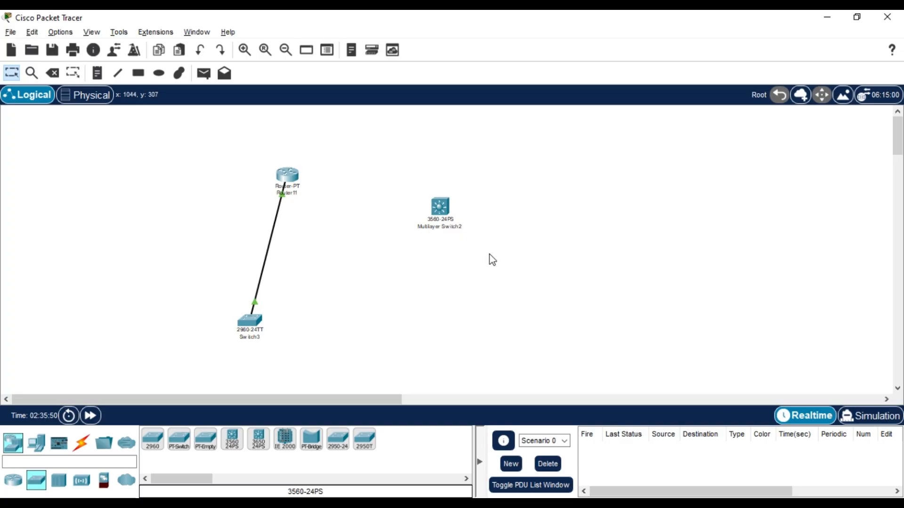
left_click(287, 176)
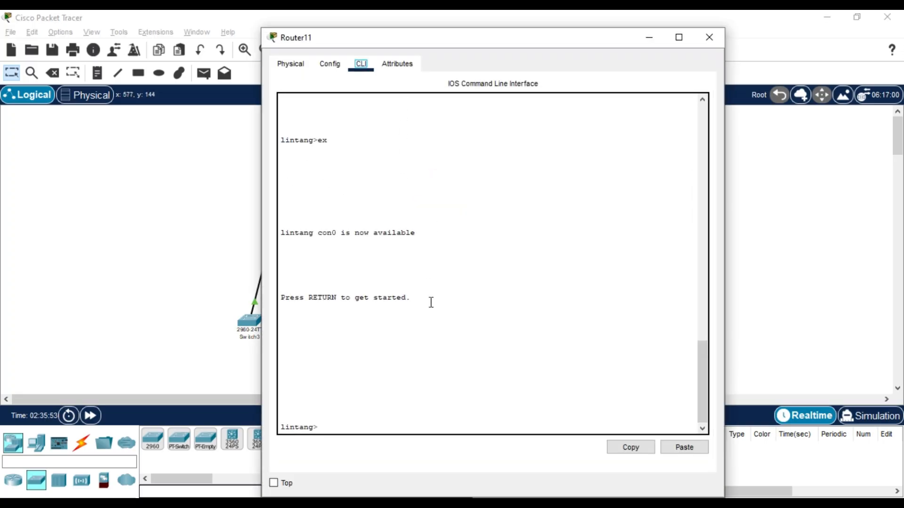
type("en")
type("a")
key("Tab")
key("Return")
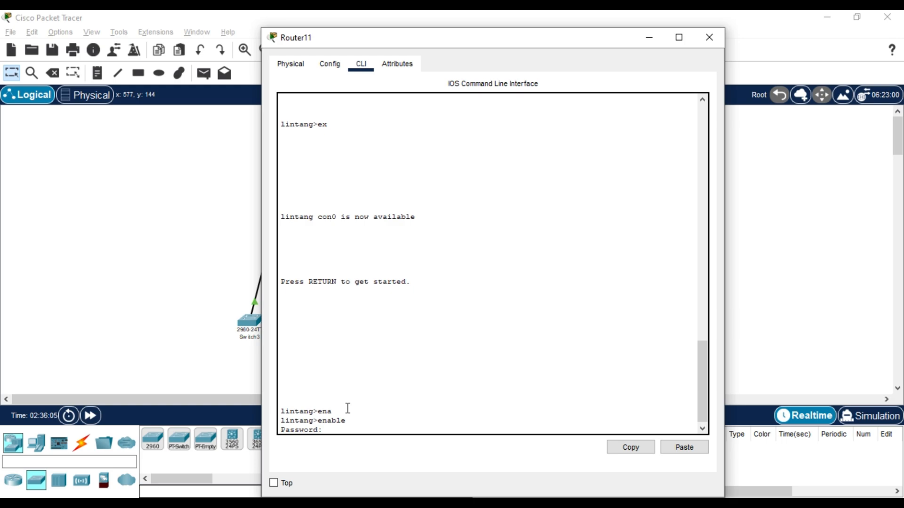
key("Return")
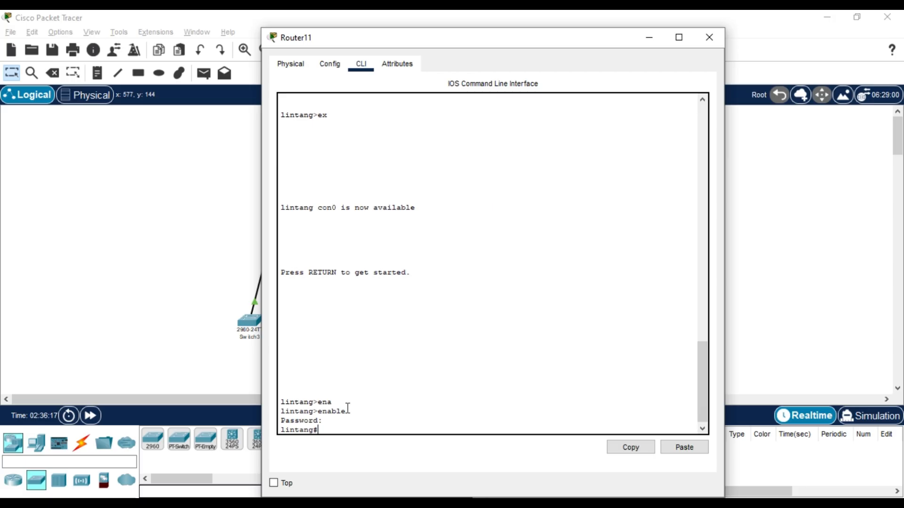
type("conf t")
key("Tab")
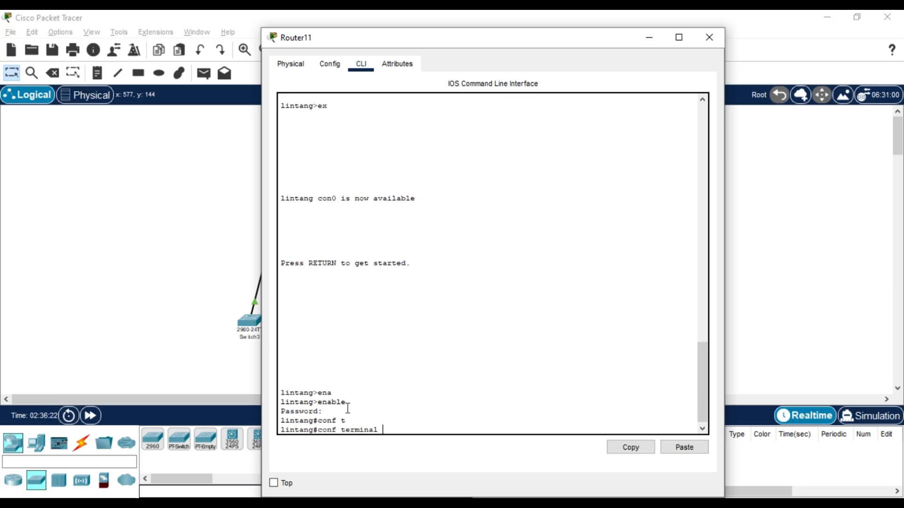
key("Return")
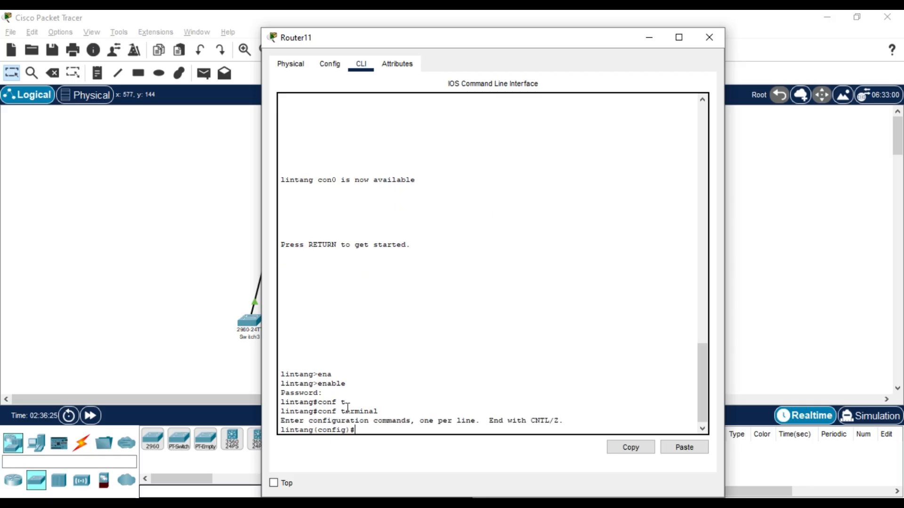
Create subinterface fa0/0.10 and enter its configuration mode.
type("int")
key("Tab")
type("fa")
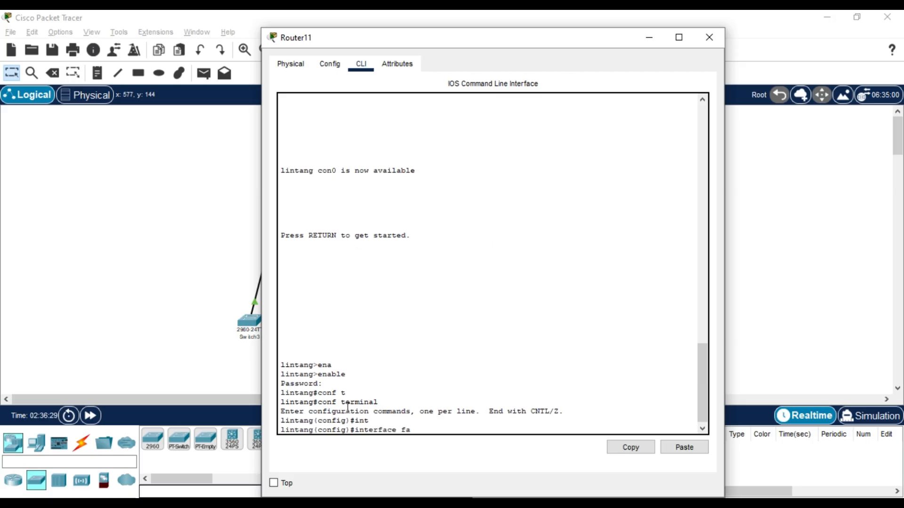
type("0/1")
key("Return")
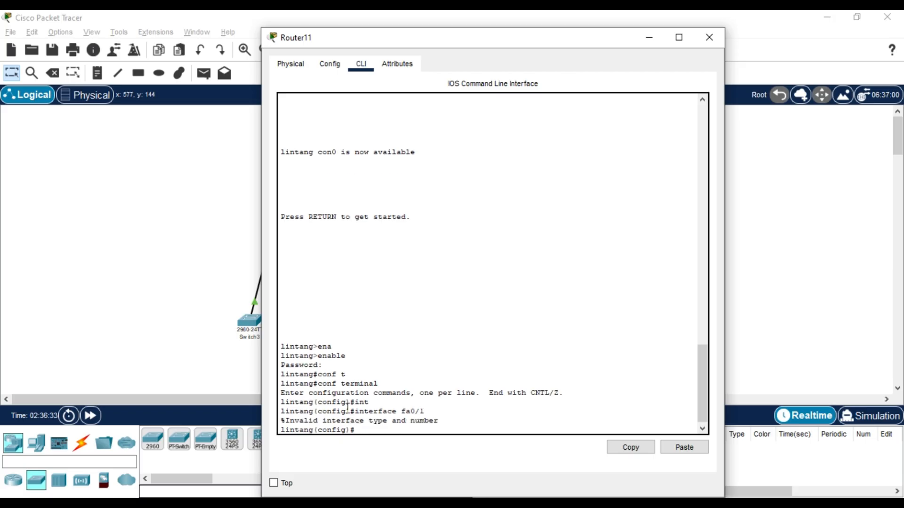
key("Up")
key("BackSpace")
type("0/0.10")
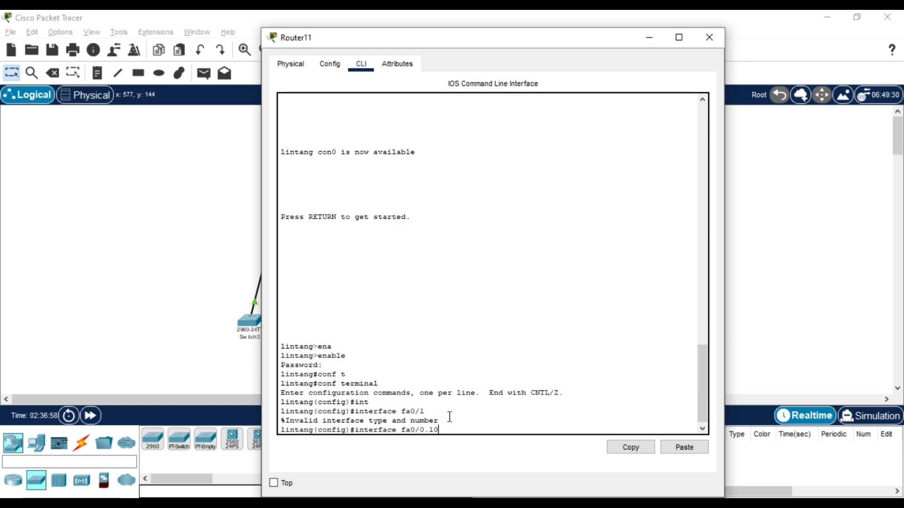
key("Return")
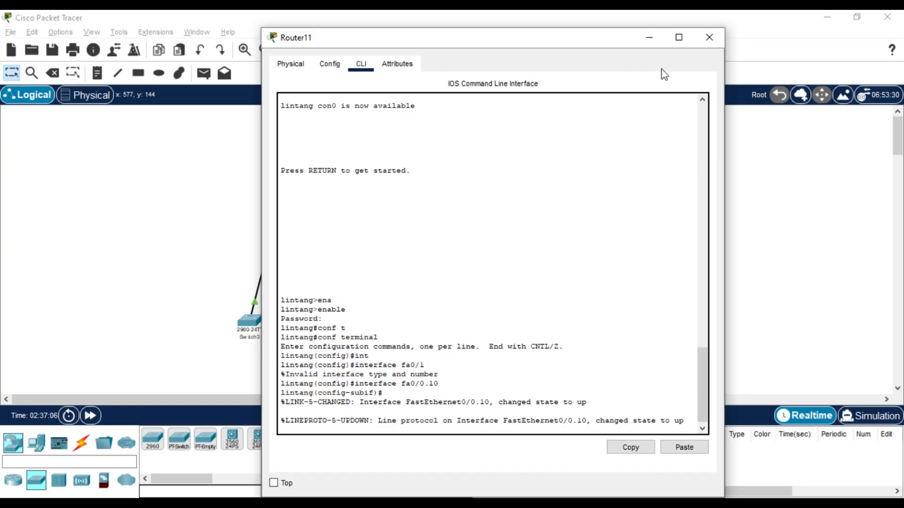
Close Router11's window and open Switch3's command-line console.
left_click(708, 37)
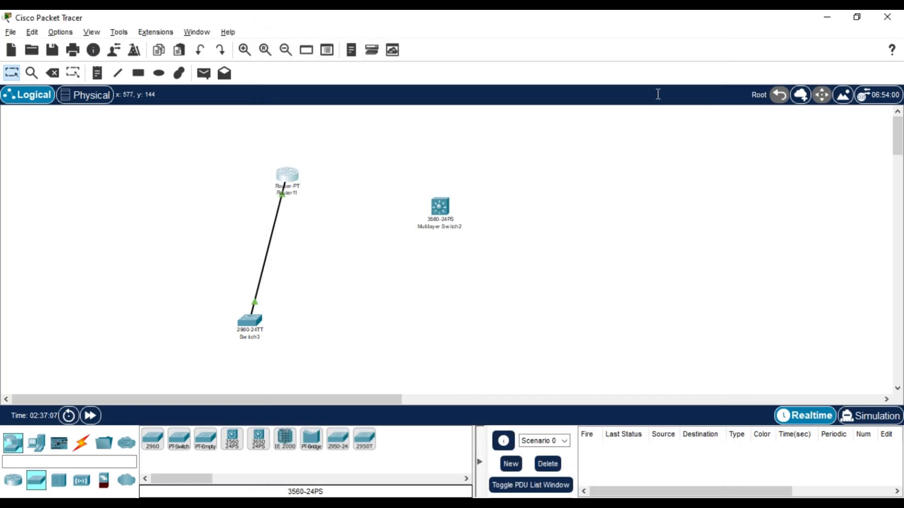
left_click(248, 329)
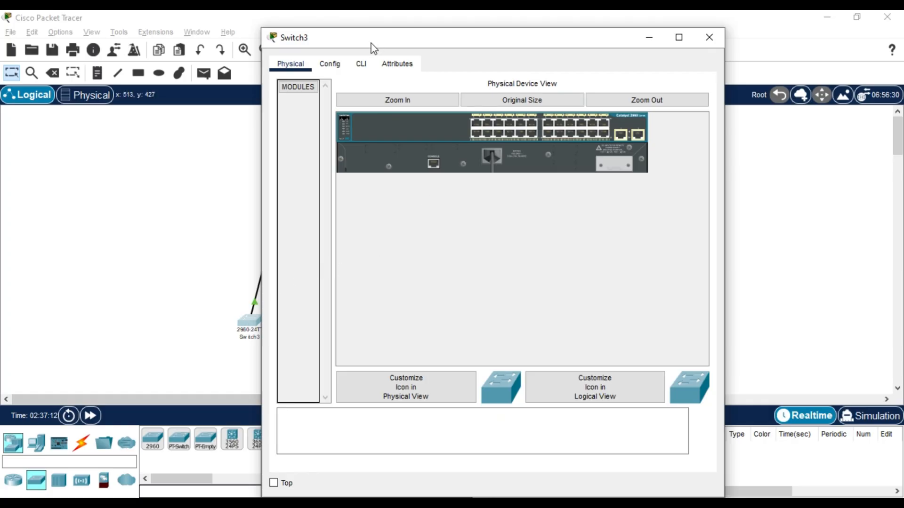
left_click(361, 64)
key("Return")
Create VLAN 10 on Switch3 from global configuration mode, then close its window.
type("ena")
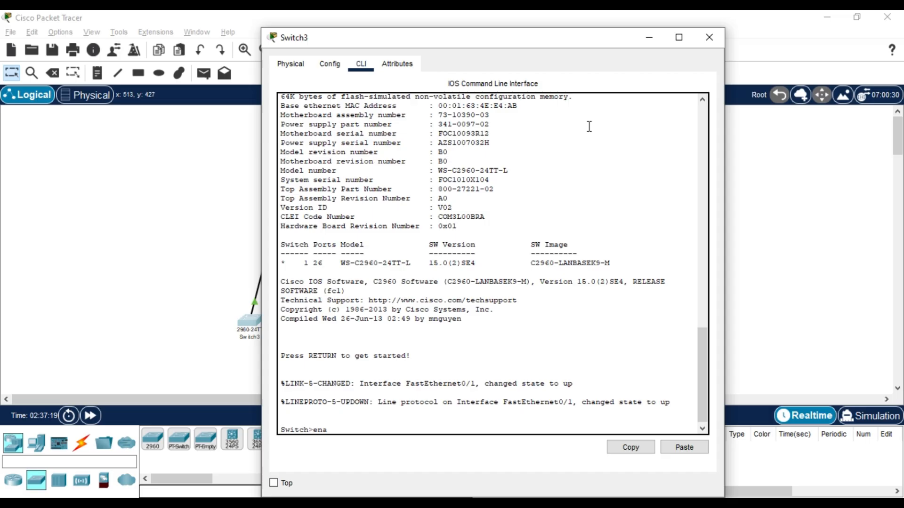
key("Tab")
key("Return")
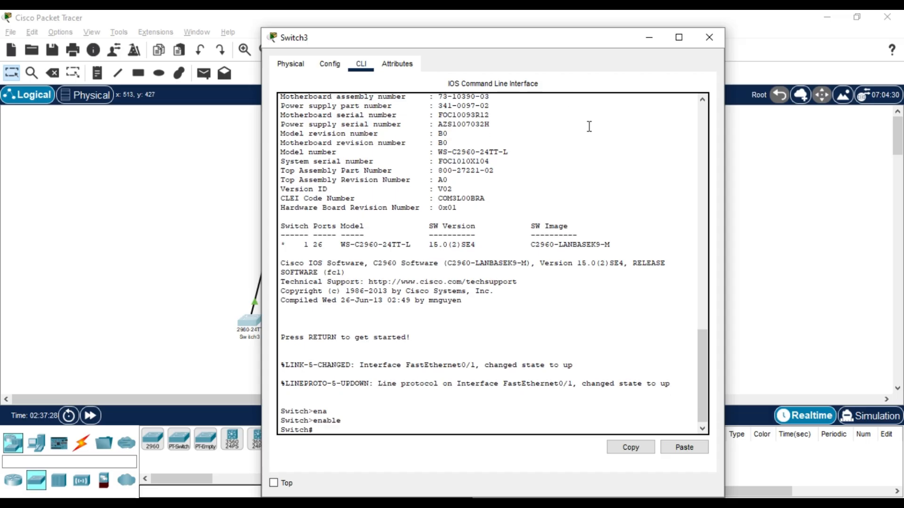
type("conf t")
key("Tab")
key("Return")
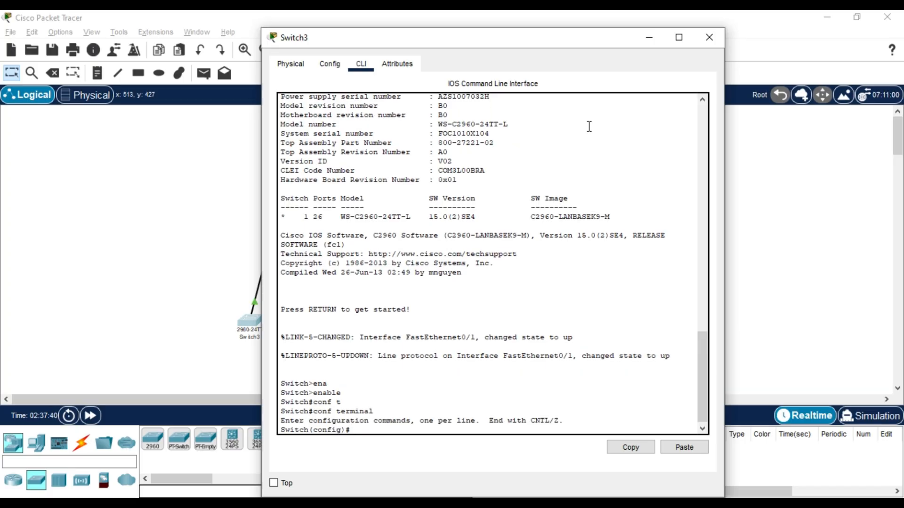
type("vla")
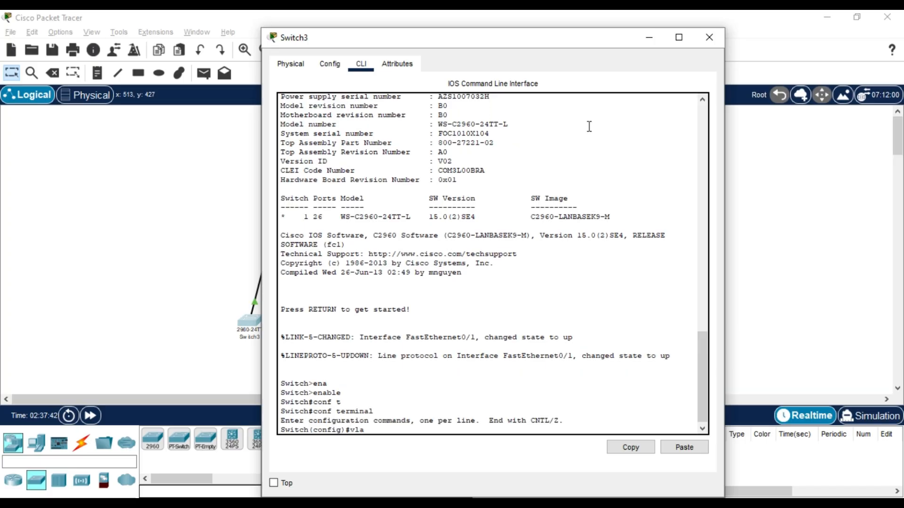
type("n 10")
key("Return")
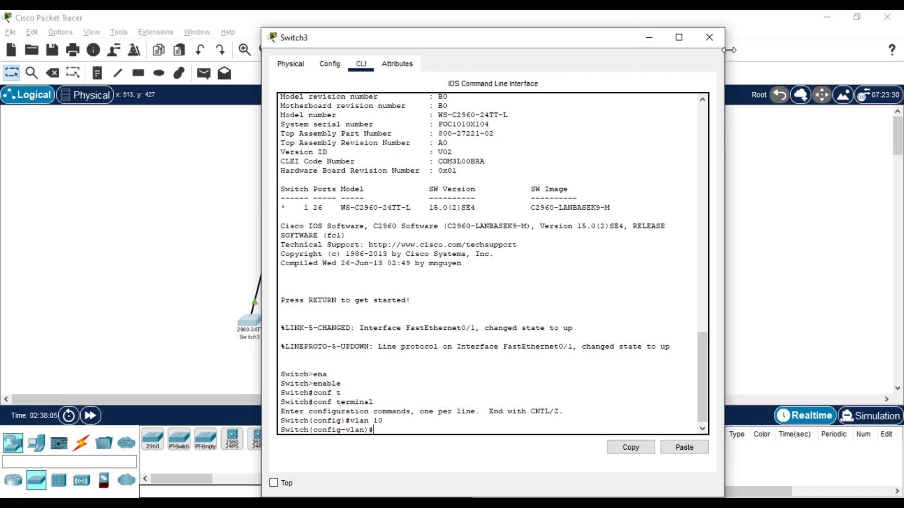
left_click(708, 37)
Set fa0/0.10 to encapsulation dot1Q 10 in Router11's console.
left_click(288, 178)
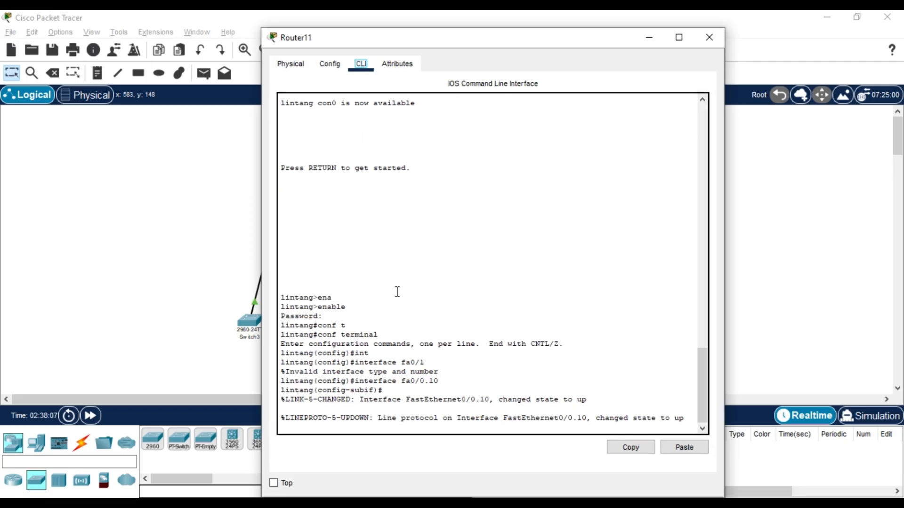
left_click(349, 430)
key("Return")
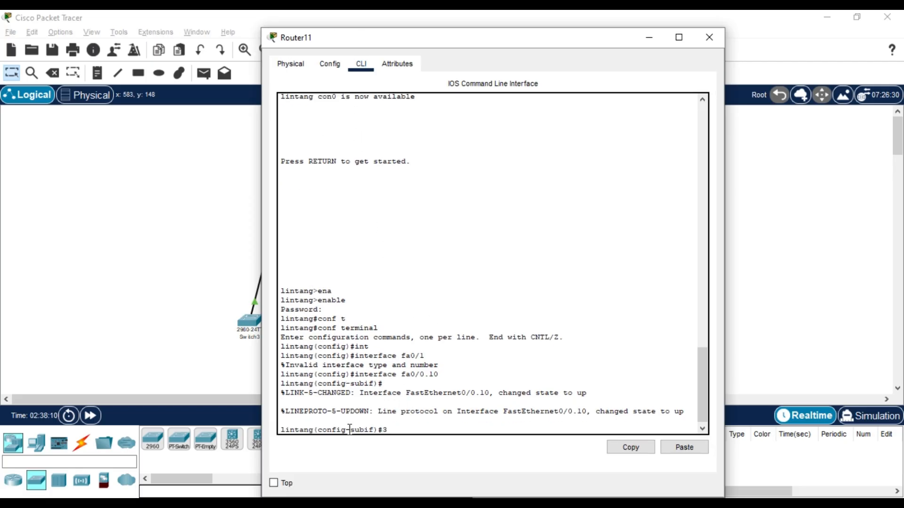
type("encap")
key("Tab")
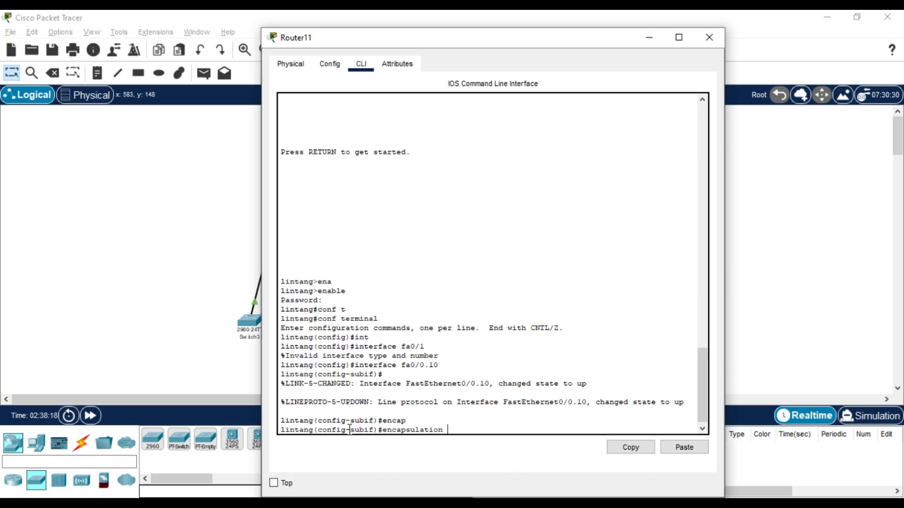
type("do")
key("Tab")
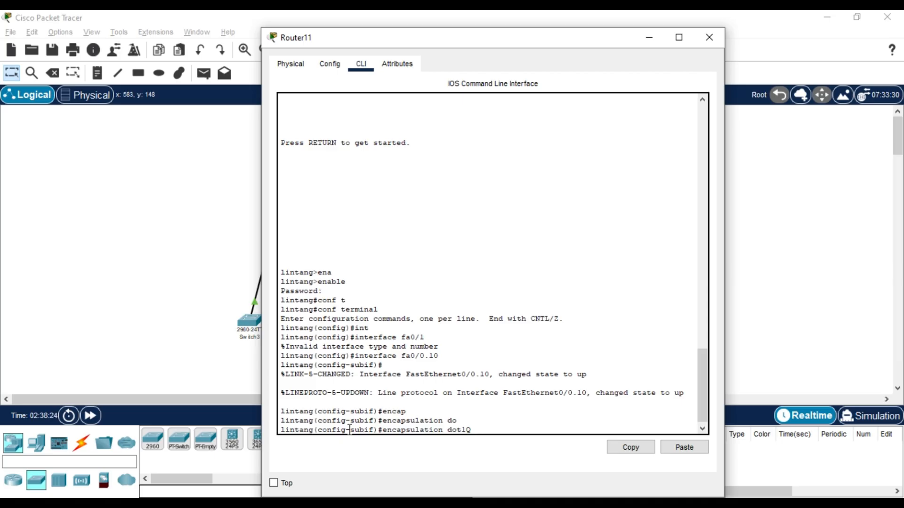
type("10")
key("Return")
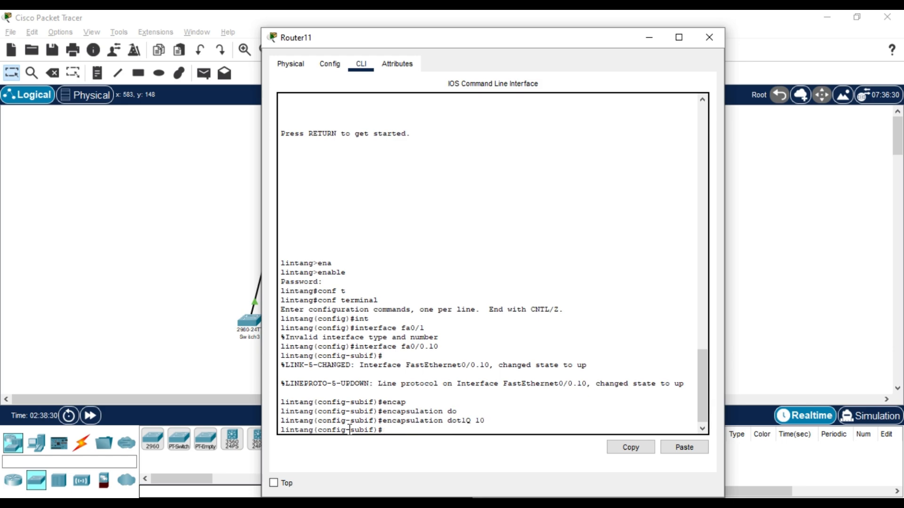
Assign 10.10.10.10 255.255.255.252 to subinterface fa0/0.10.
type("ip add")
key("Tab")
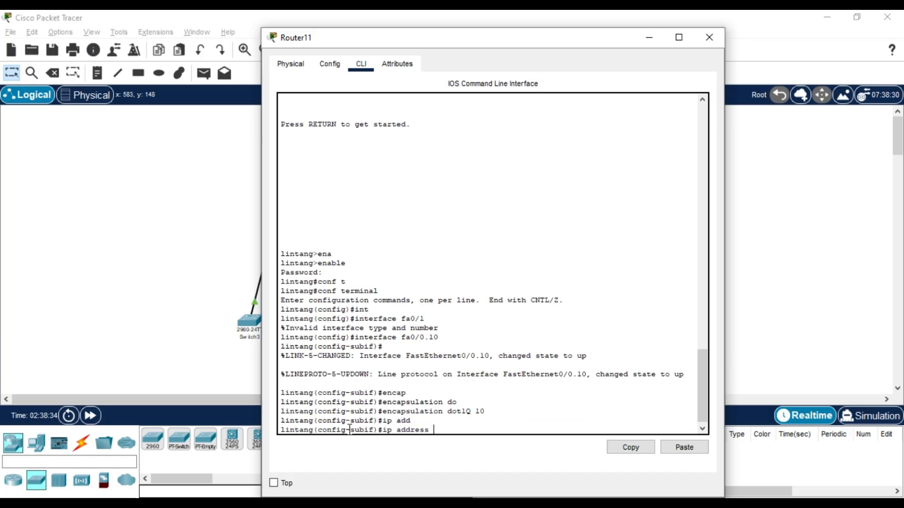
type("10.10.10.10 255.255.255.2")
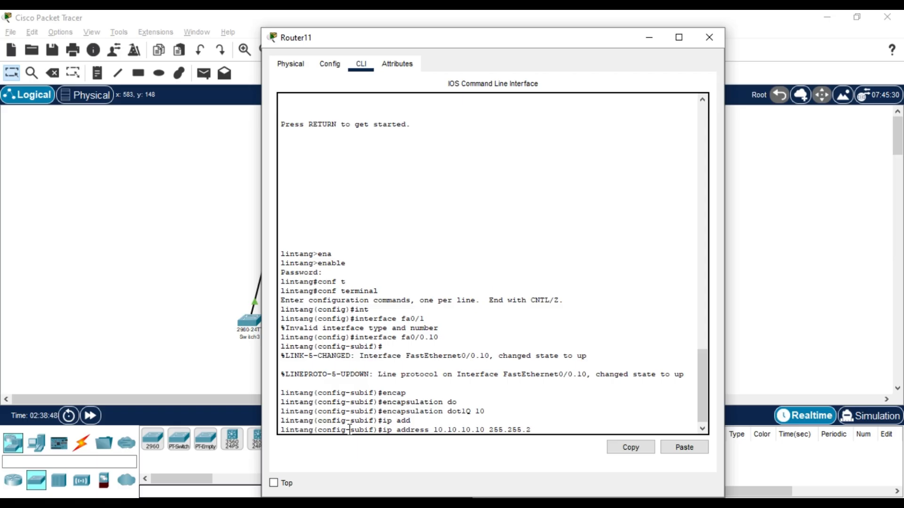
type("52")
key("Return")
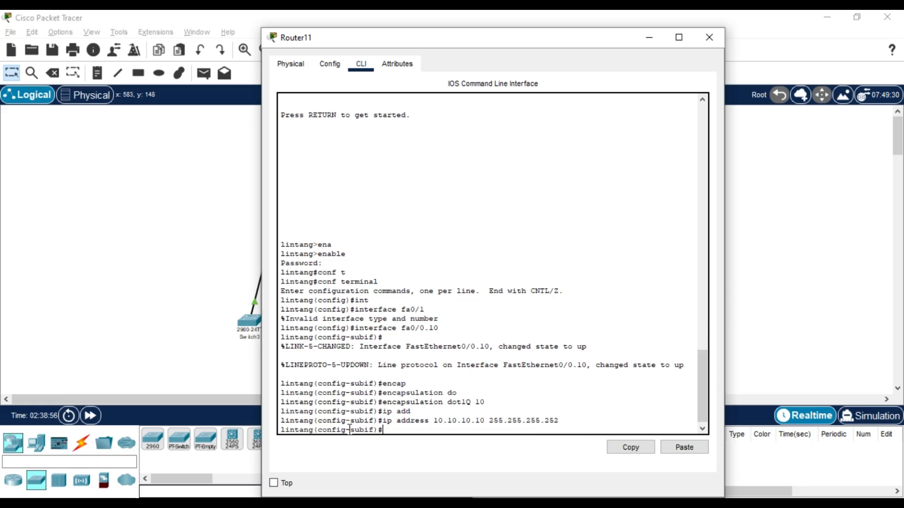